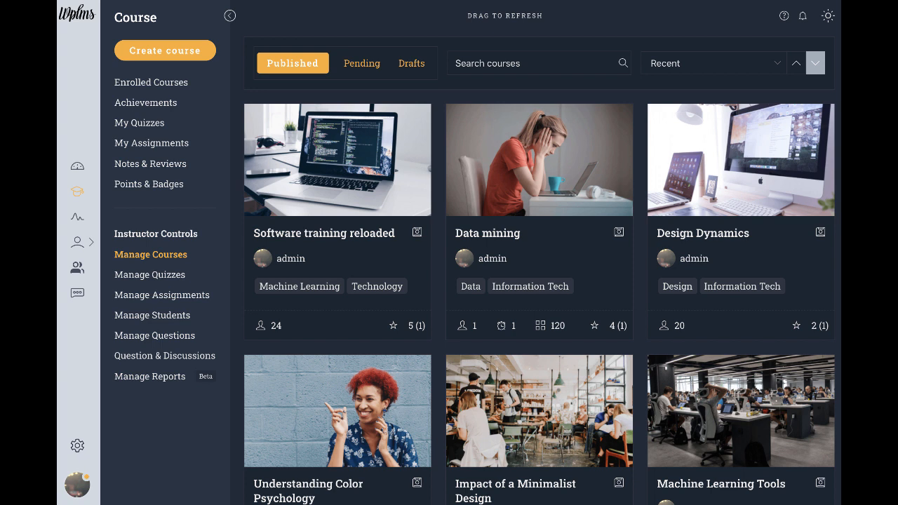
Search the help tours for "add s" and start the Add Student to Course tour.
left_click(783, 17)
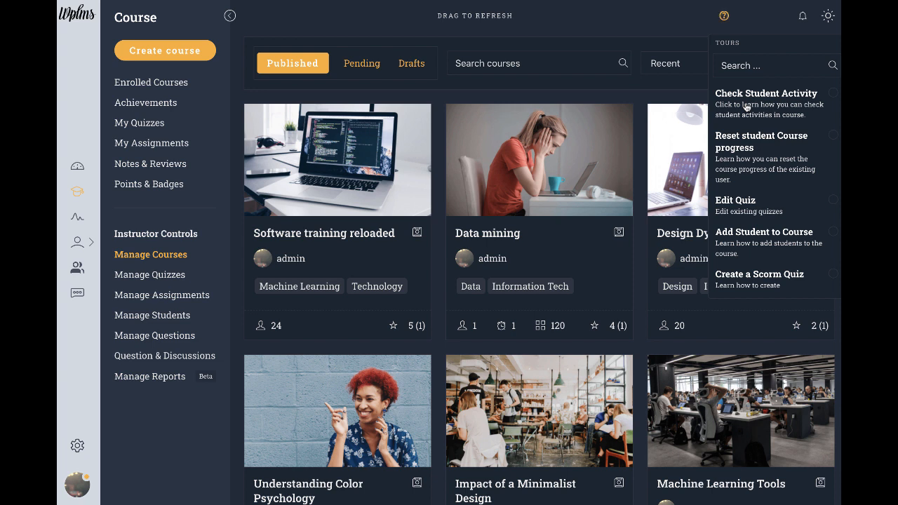
left_click(740, 68)
type("add s")
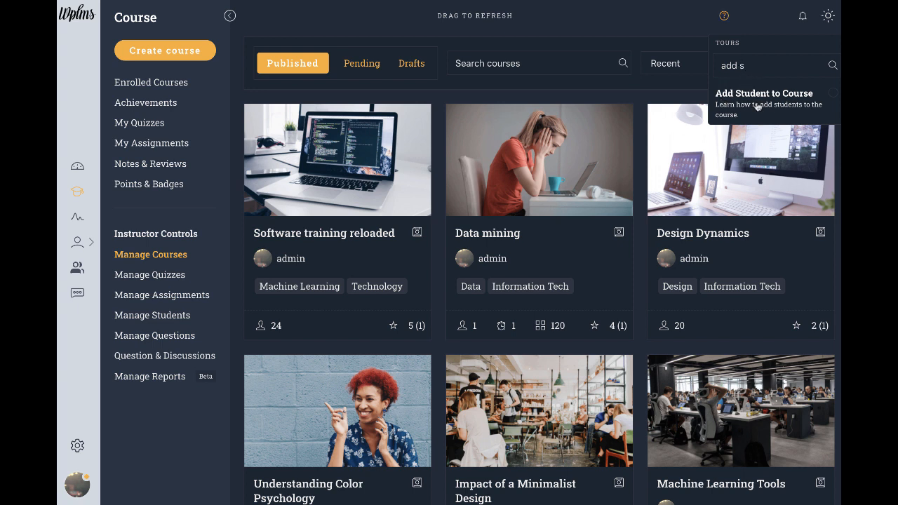
left_click(733, 100)
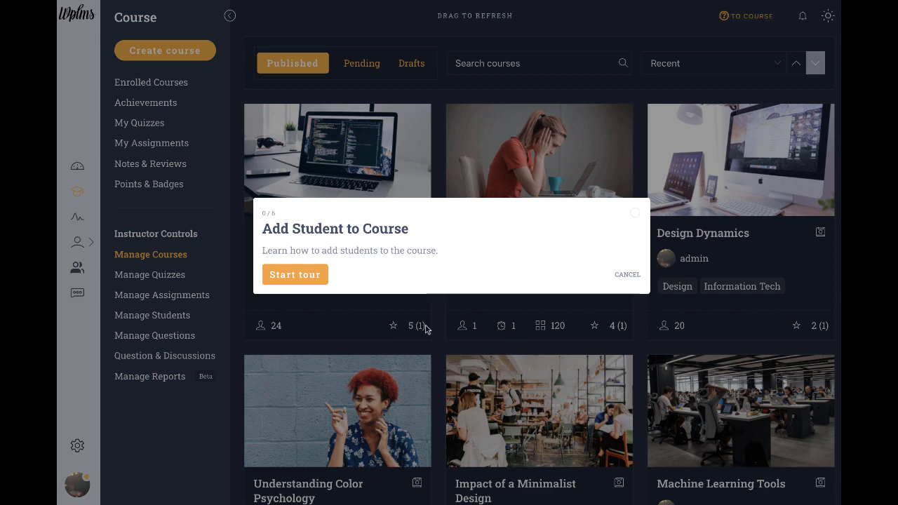
left_click(293, 285)
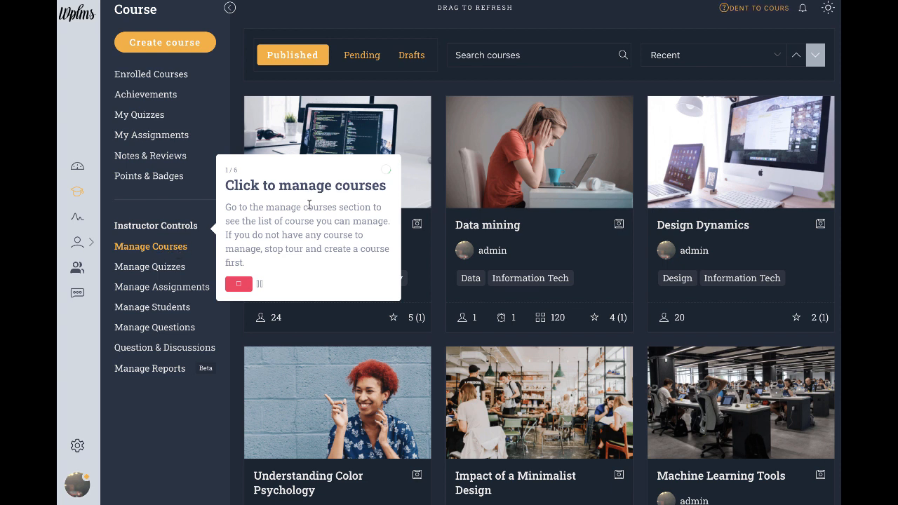
Read the first tour instruction and follow it by opening the Manage Courses section.
left_click_drag(226, 185, 297, 185)
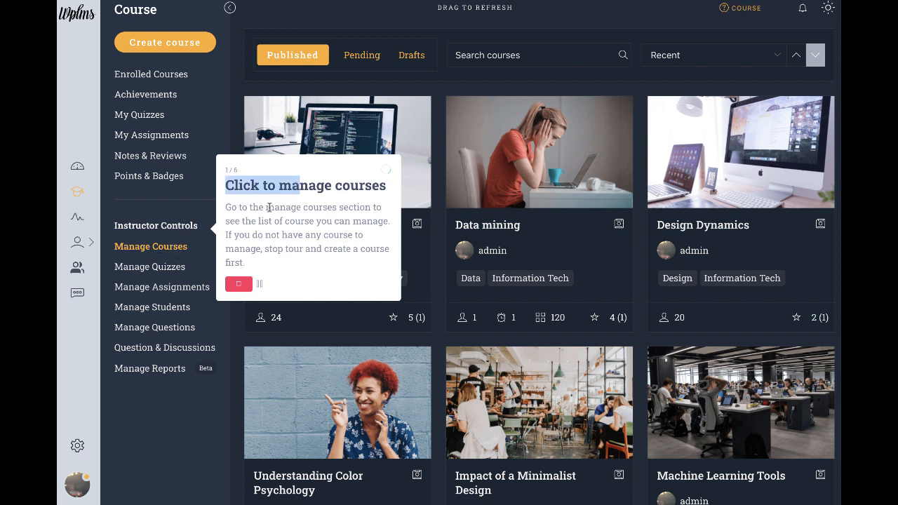
left_click_drag(237, 206, 254, 263)
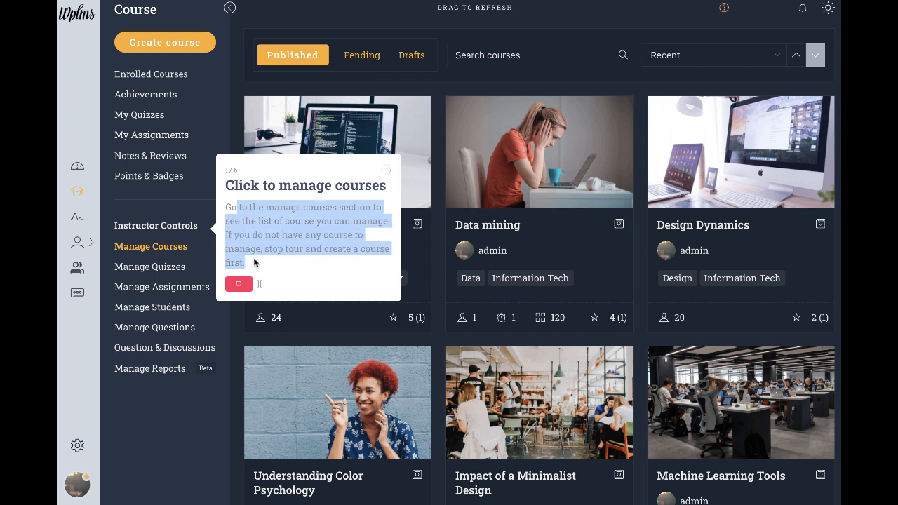
left_click(254, 262)
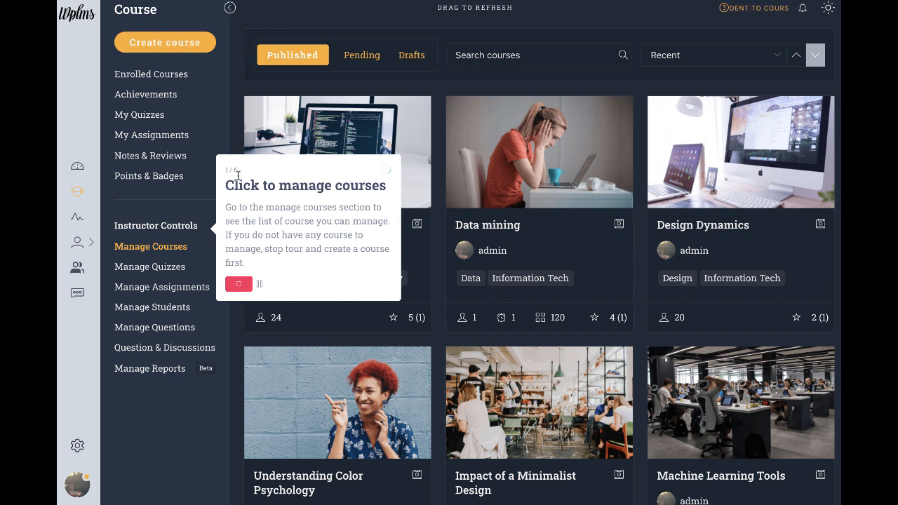
left_click_drag(237, 170, 219, 174)
left_click(350, 174)
left_click(148, 253)
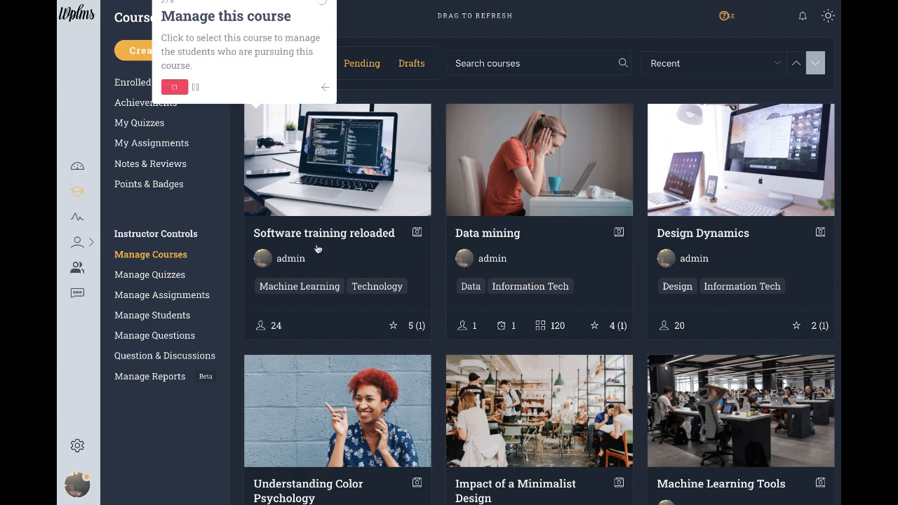
Look through the published courses, visit the Activity section with the tour running, and return to Manage Courses.
scroll(344, 233, "down", 10)
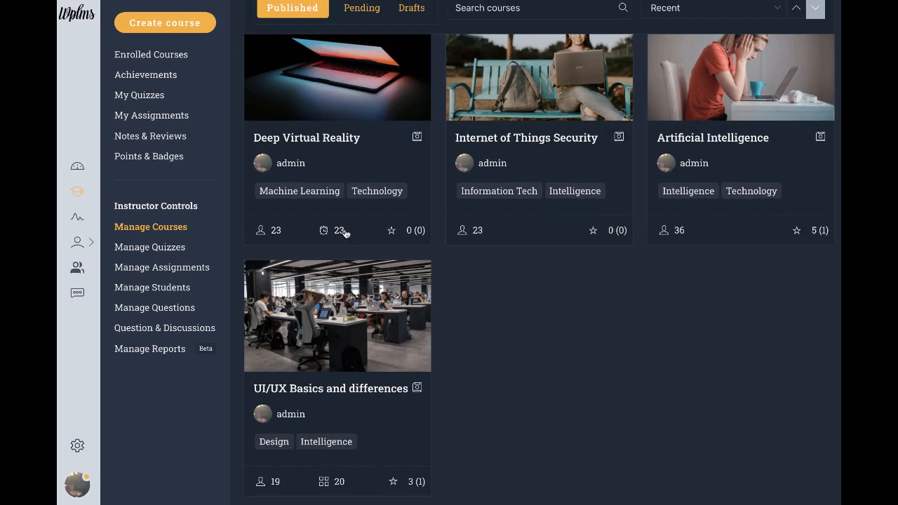
scroll(344, 233, "up", 10)
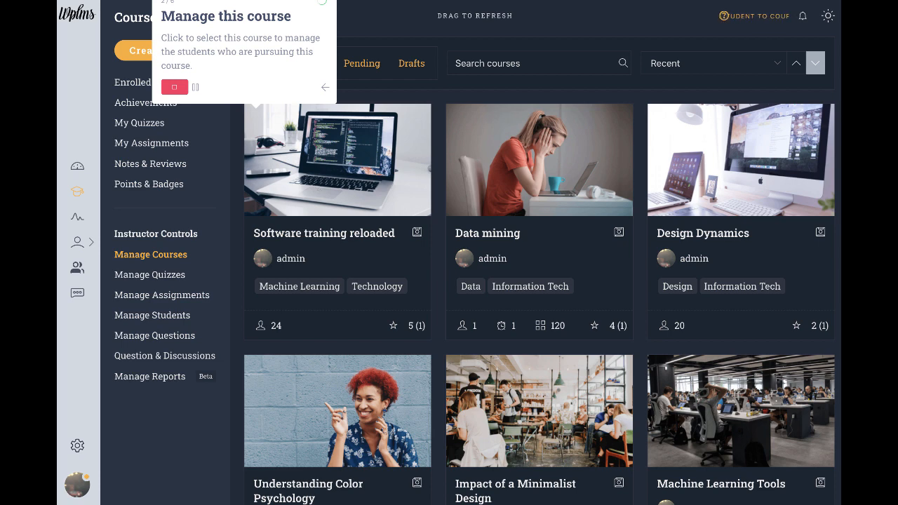
left_click(77, 221)
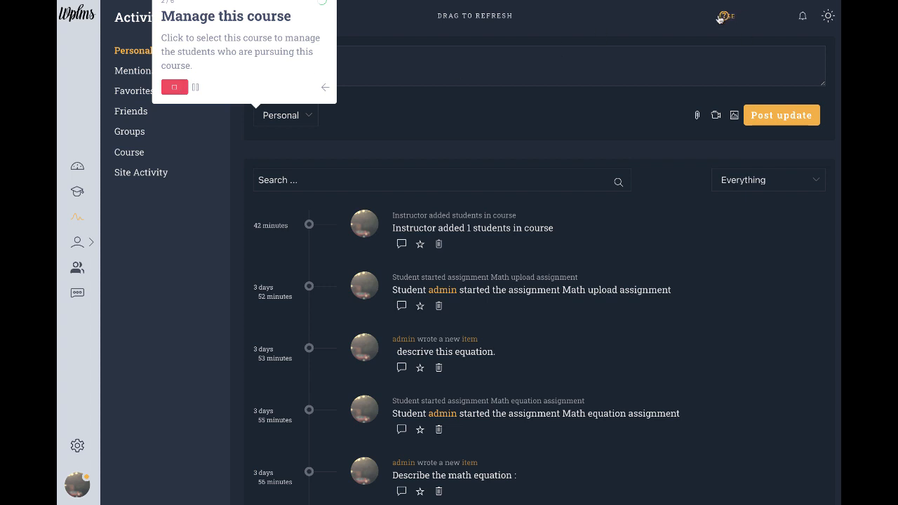
left_click(77, 195)
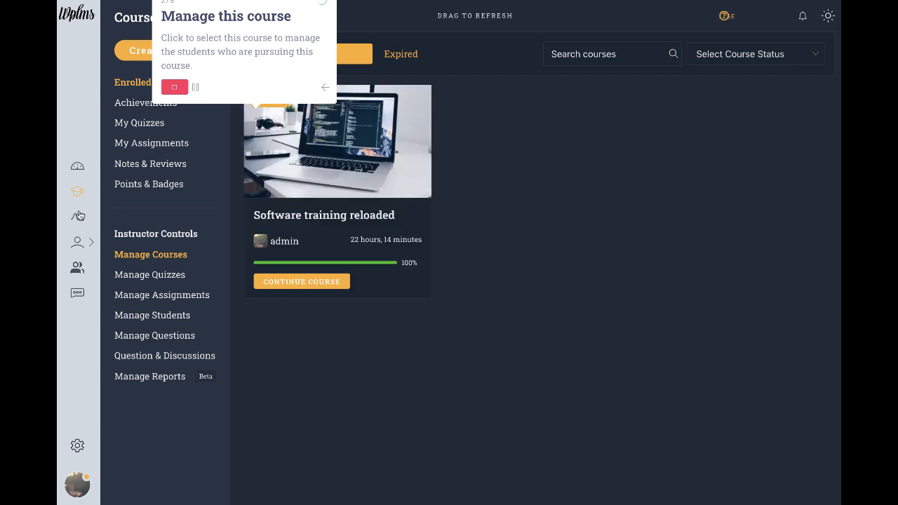
left_click(178, 255)
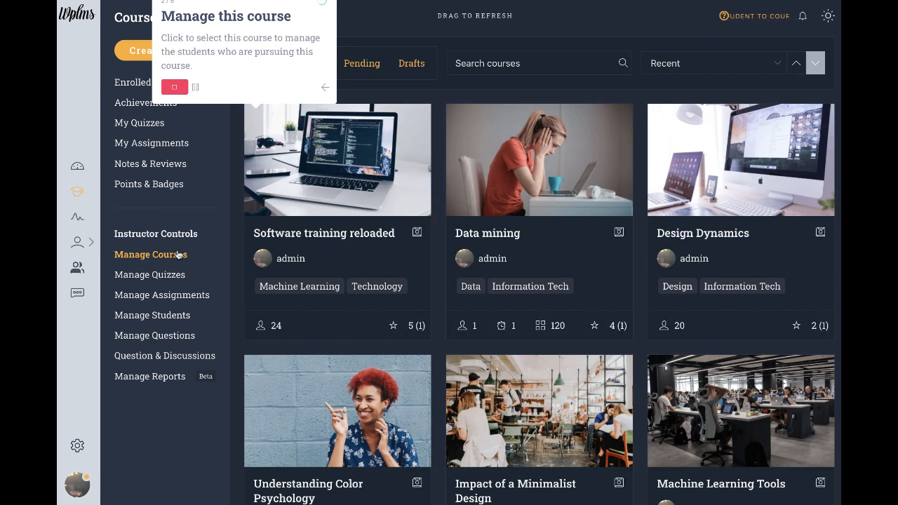
Open the Software training reloaded course and its Admin controls as the tour instructs.
scroll(313, 203, "down", 5)
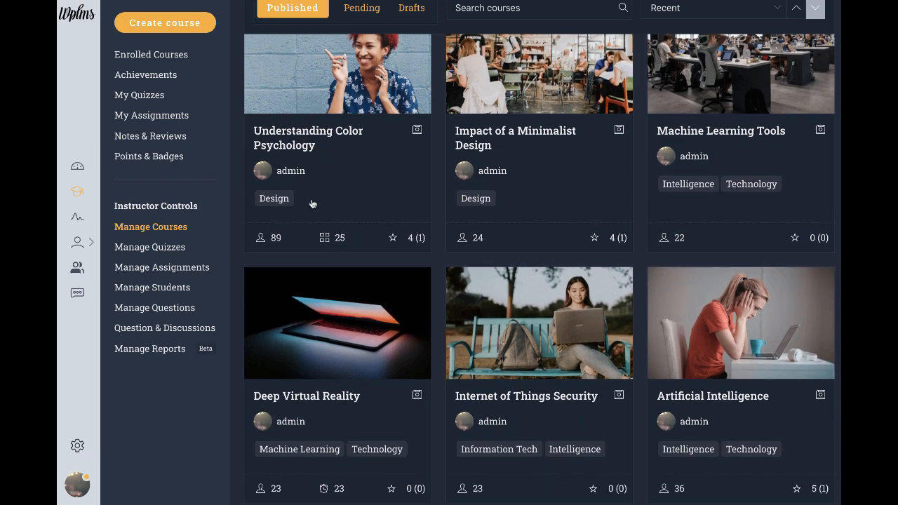
scroll(313, 204, "up", 5)
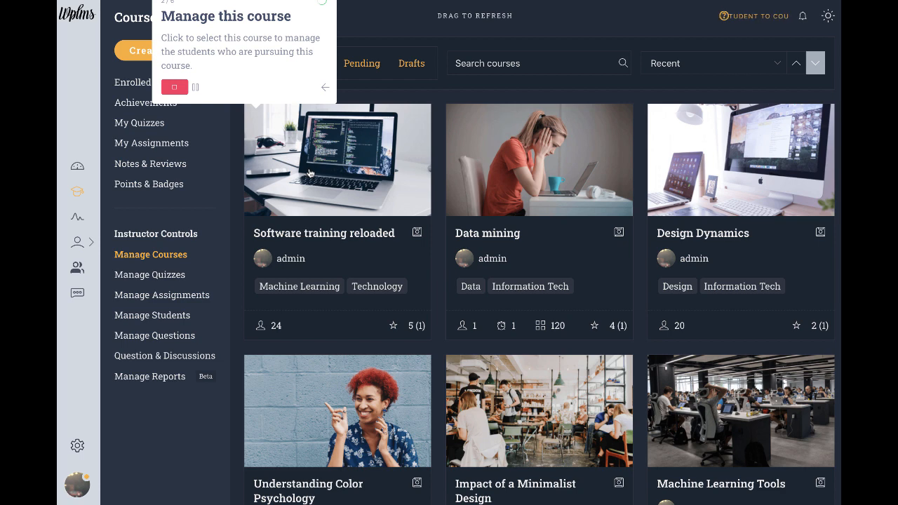
left_click(308, 172)
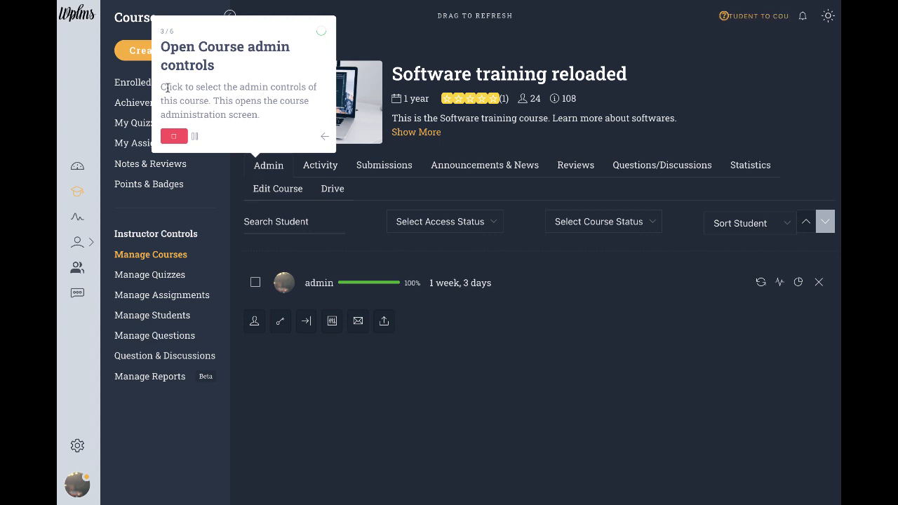
left_click_drag(161, 87, 219, 87)
left_click(278, 170)
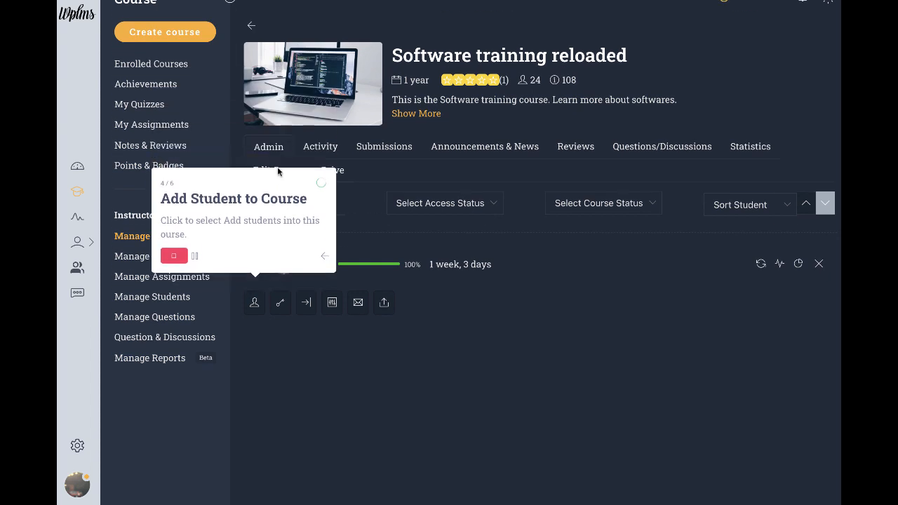
Open the form for adding students to the course, search for "student" and select the matching user.
left_click(255, 302)
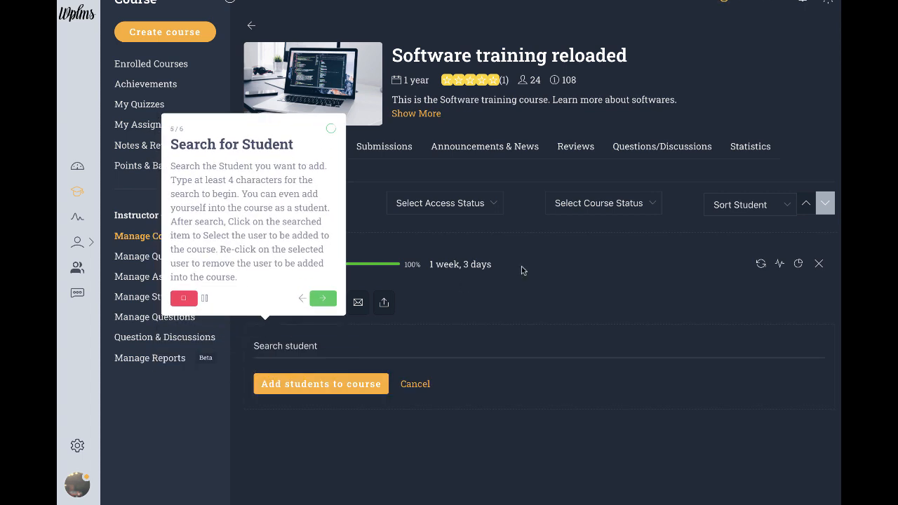
left_click(266, 347)
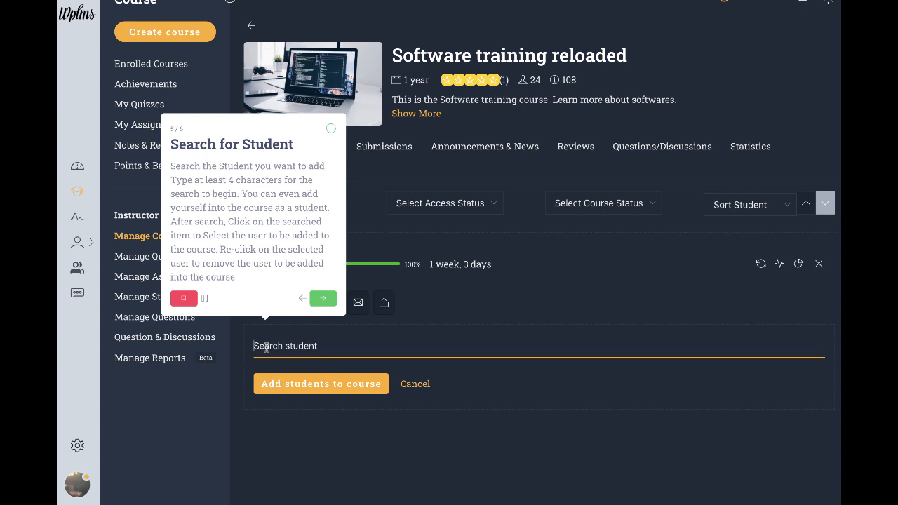
type("student")
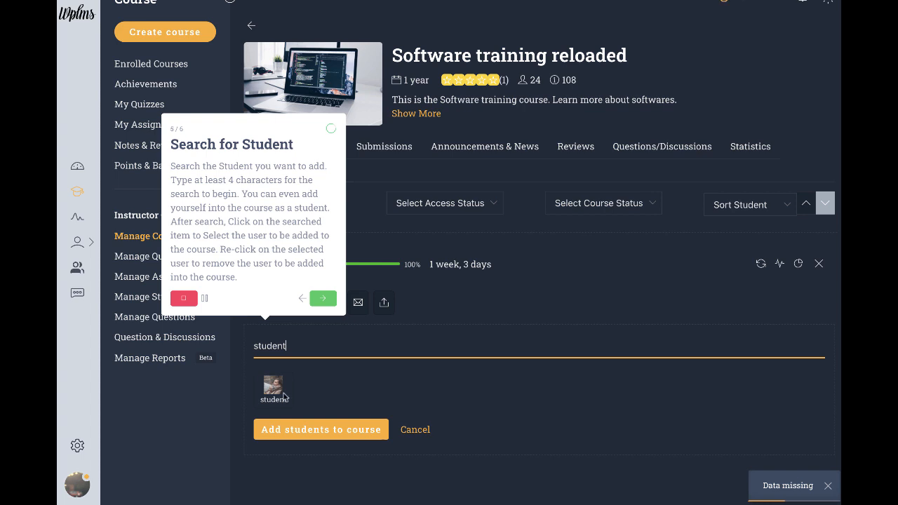
left_click(273, 385)
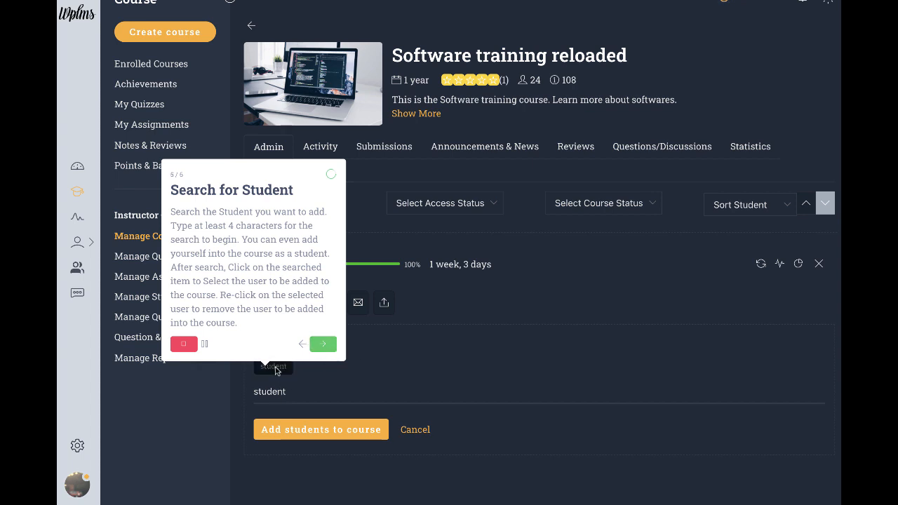
Advance to the final tour step, add the selected student to the course and end the tour.
left_click(322, 346)
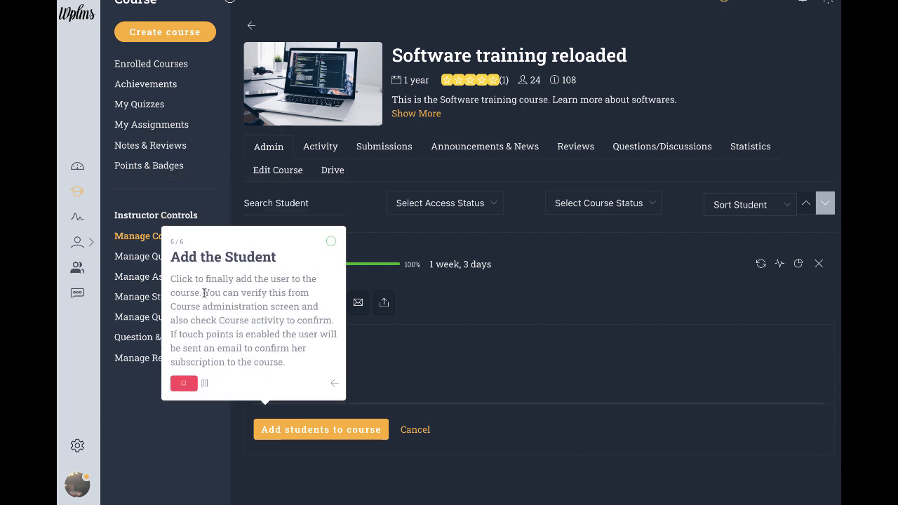
left_click(360, 434)
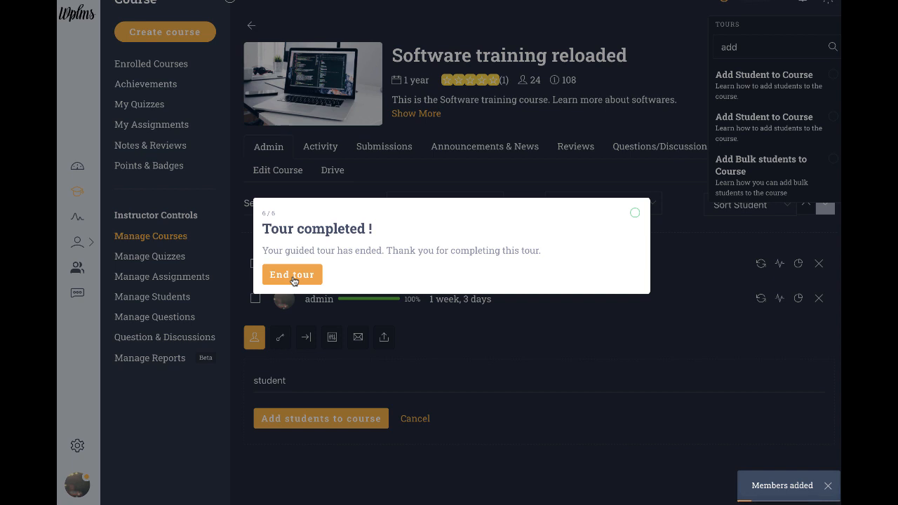
left_click(292, 275)
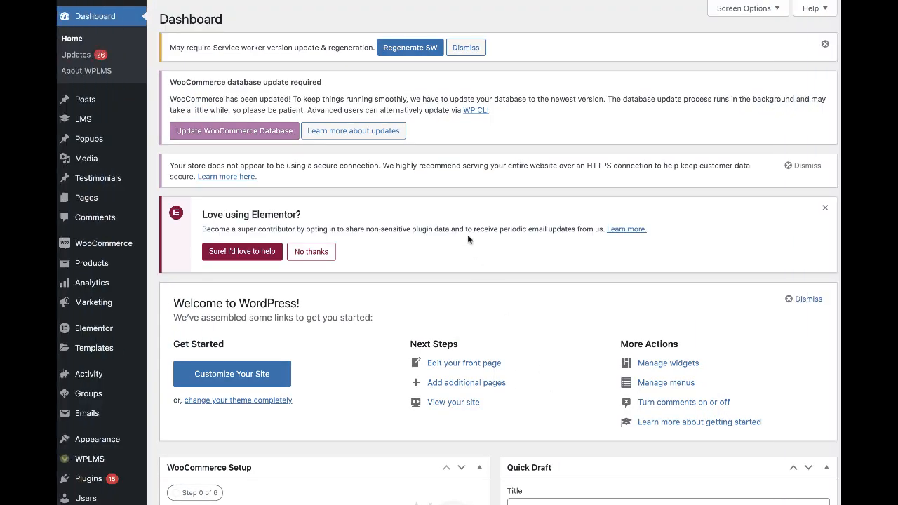
In the WordPress admin, open the list of all Vibe BP tours.
scroll(467, 234, "down", 10)
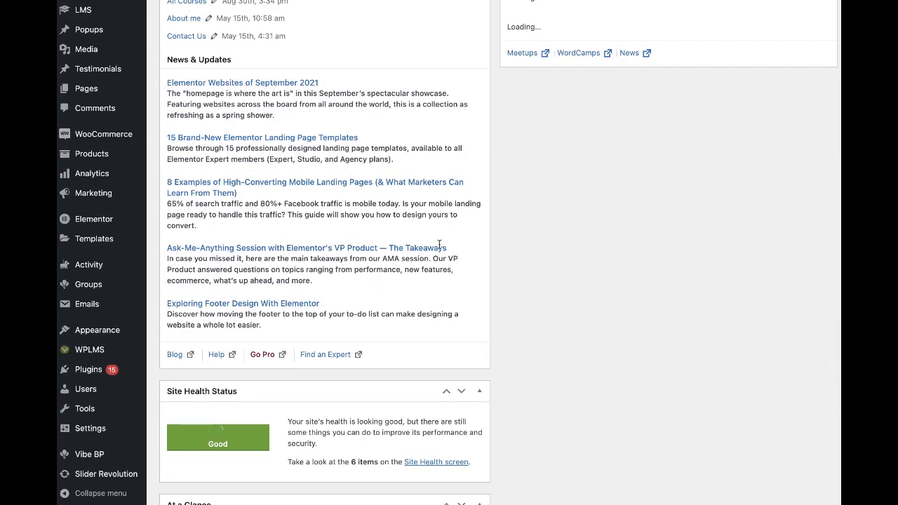
left_click(105, 463)
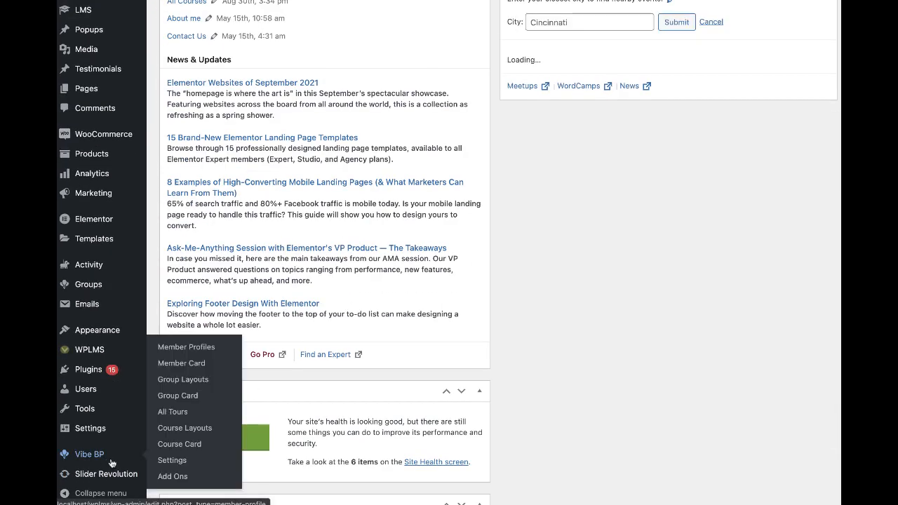
left_click(174, 415)
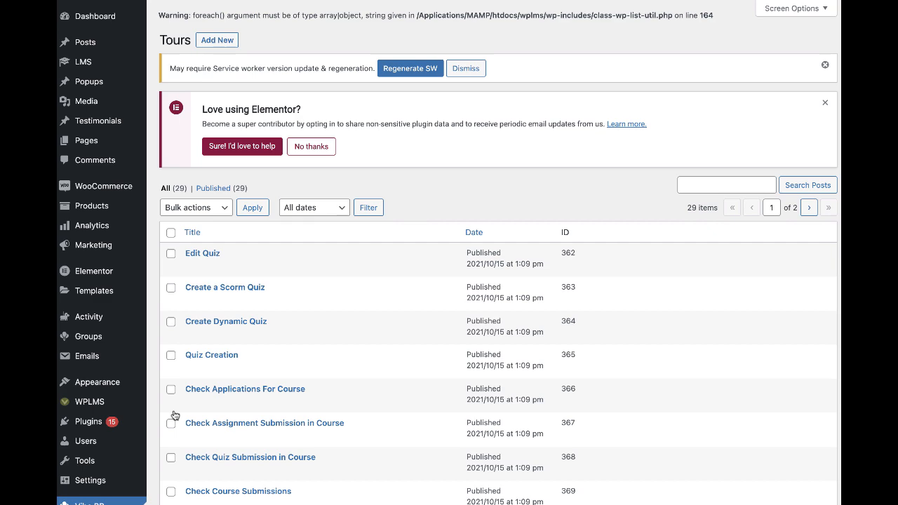
Look through the list of tours and open the Edit Quiz tour for editing.
scroll(280, 344, "down", 10)
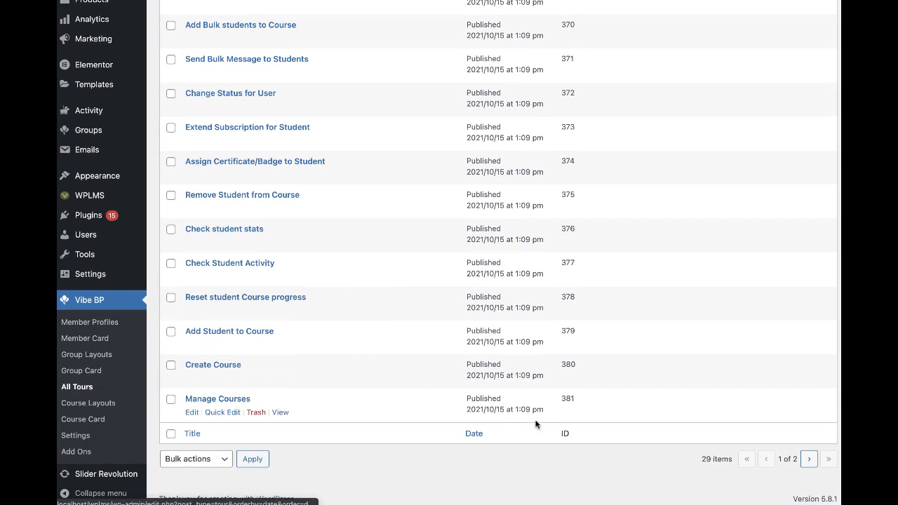
scroll(537, 420, "up", 10)
mouse_move(537, 424)
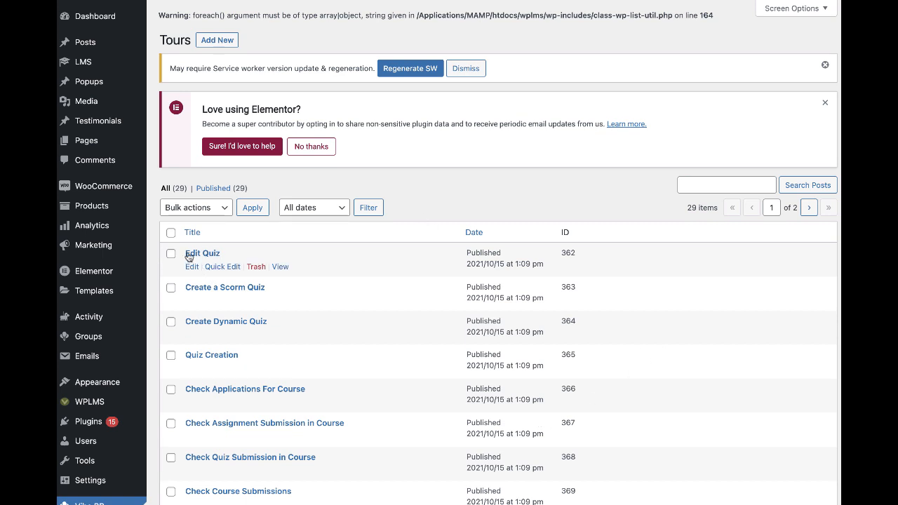
left_click(191, 267)
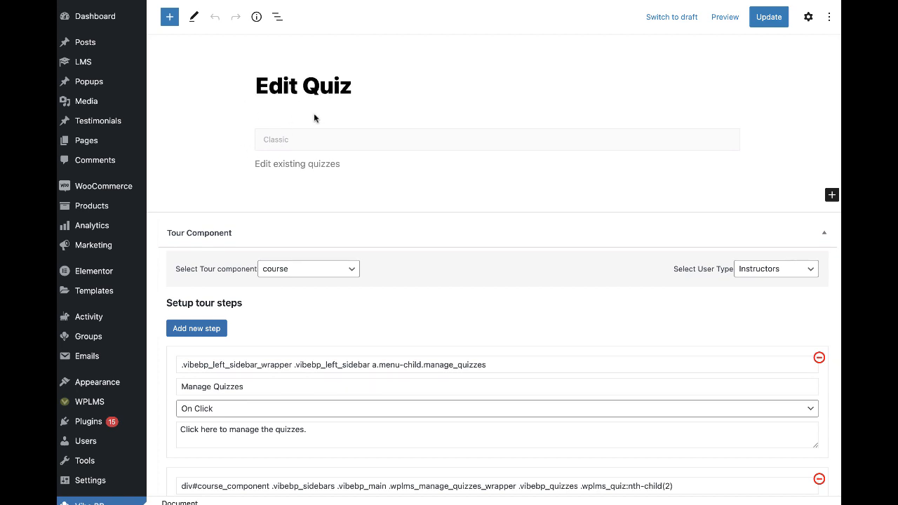
Examine the Edit Quiz tour's description and the components available for the tour, leaving the component set to course.
left_click(284, 163)
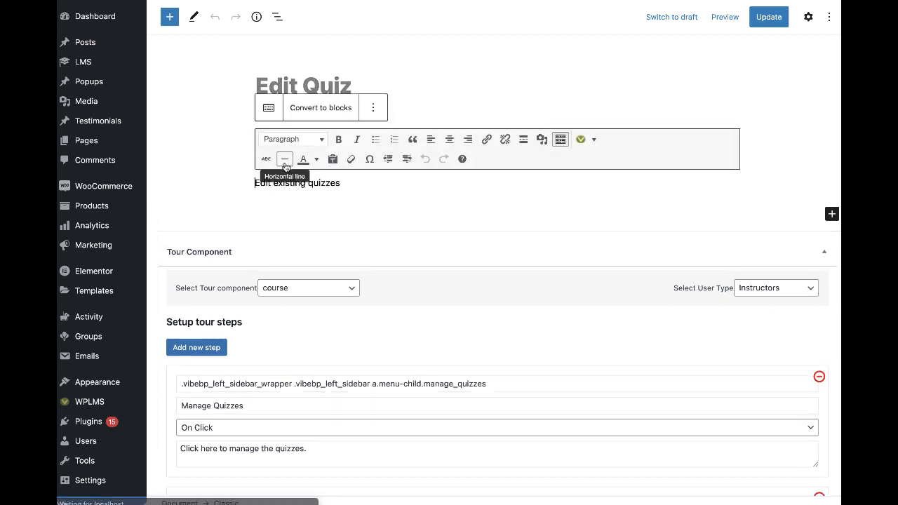
scroll(340, 227, "down", 3)
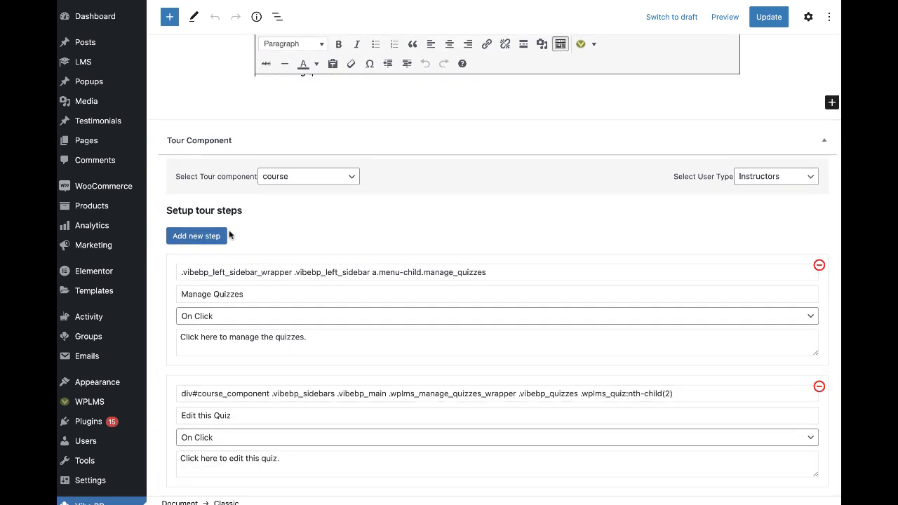
left_click_drag(184, 179, 251, 182)
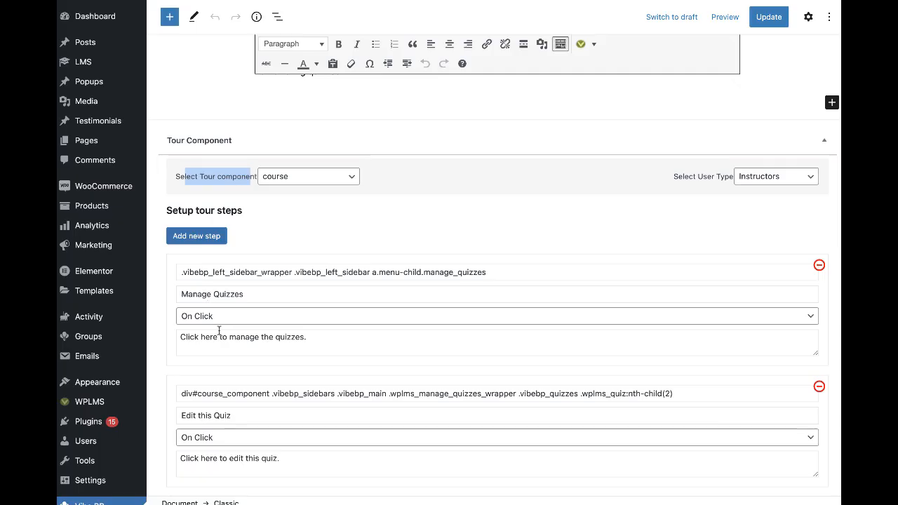
left_click(327, 181)
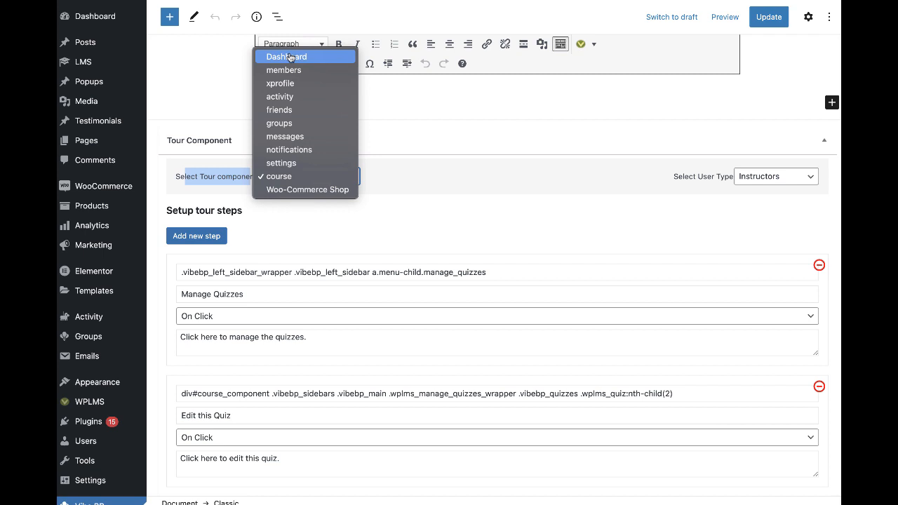
left_click(474, 183)
Check which user types the tour can be assigned to, keeping Instructors selected.
left_click(791, 177)
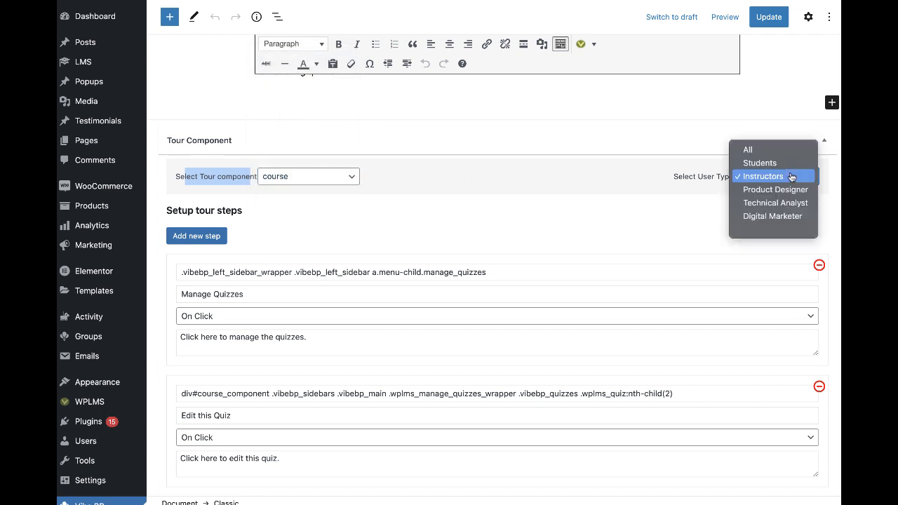
left_click(652, 191)
left_click(763, 183)
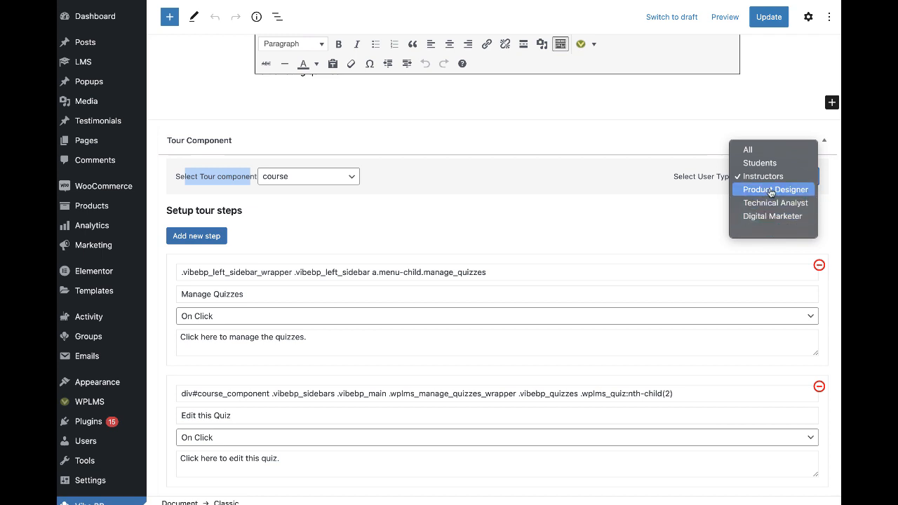
left_click(620, 228)
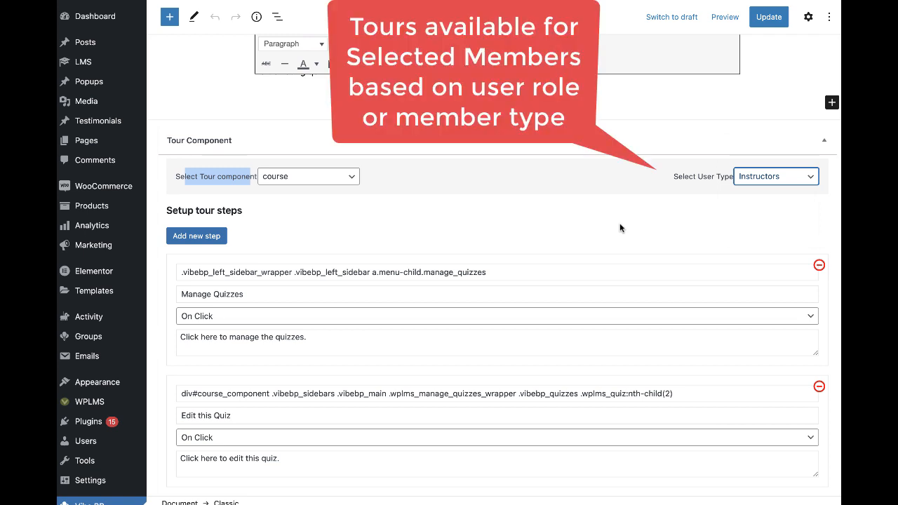
Add a blank step to the Edit Quiz tour and check the end of the step list.
left_click(202, 240)
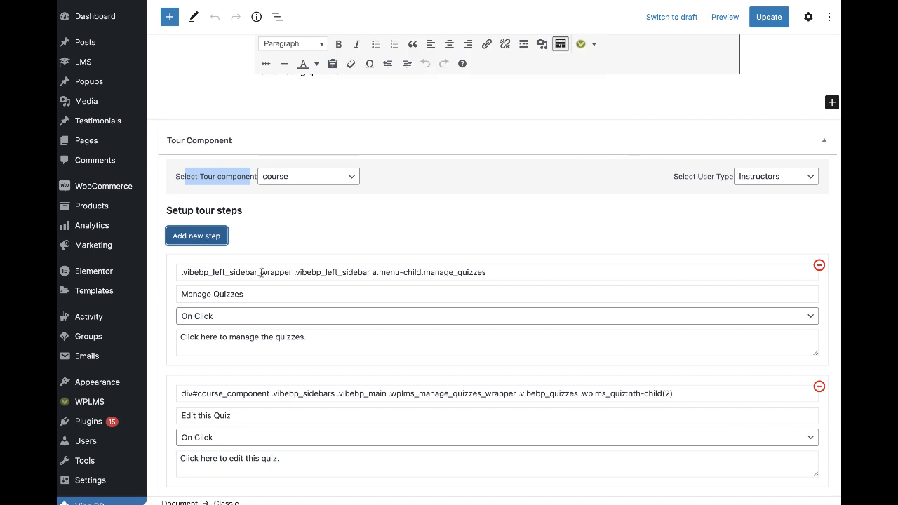
scroll(291, 318, "down", 15)
scroll(608, 419, "up", 15)
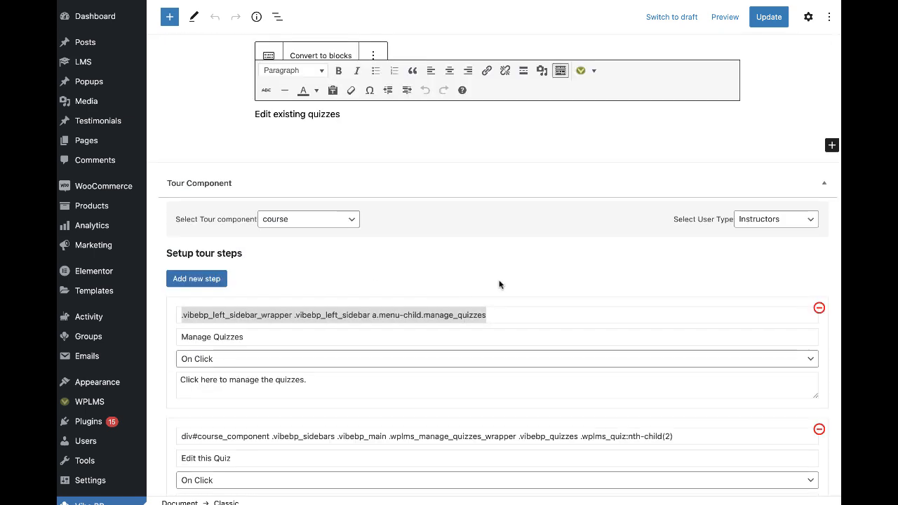
Examine the selector, title and description of the tour's first step, Manage Quizzes.
left_click(498, 315)
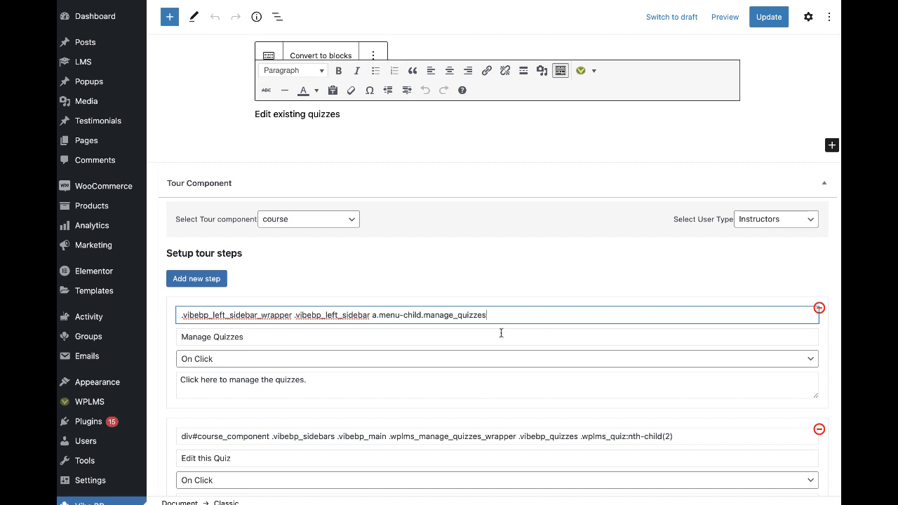
left_click(299, 335)
left_click_drag(178, 337, 276, 336)
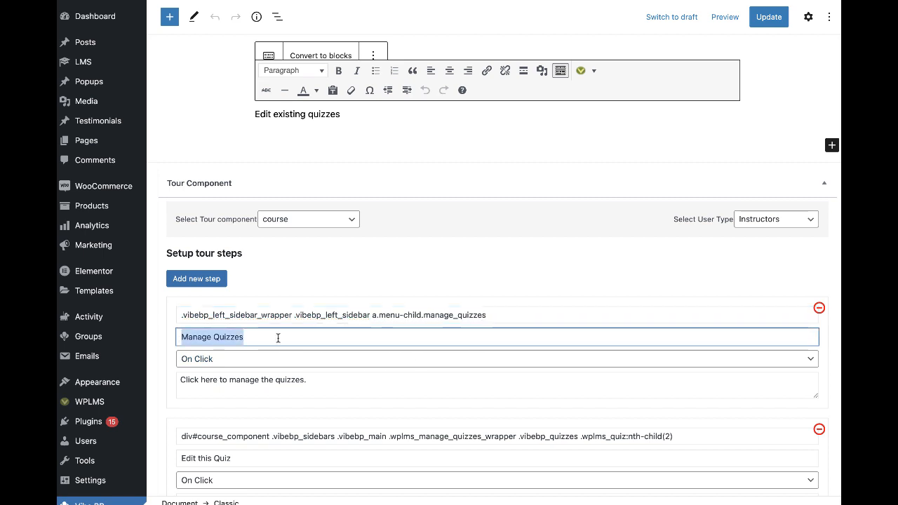
left_click(327, 378)
left_click_drag(327, 378, 162, 379)
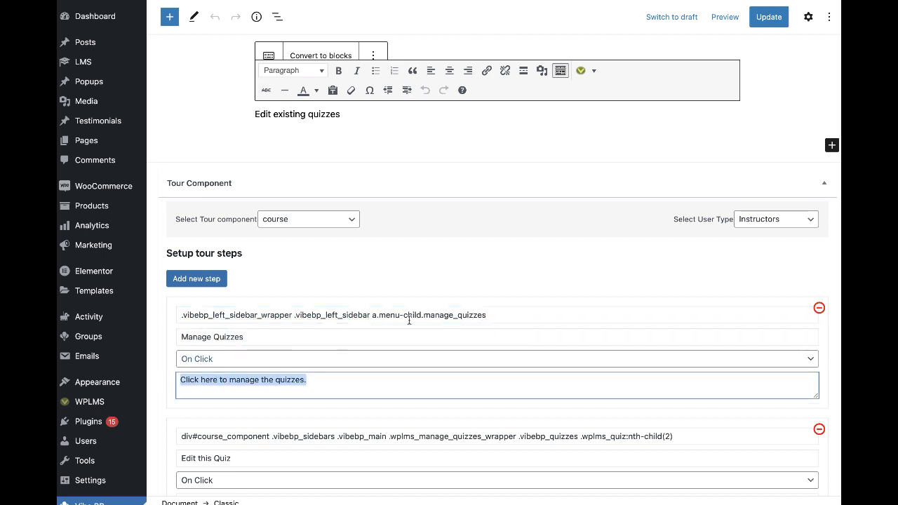
Check the trigger options of the Manage Quizzes step, keeping On Click, and look through the remaining tour steps.
scroll(410, 319, "down", 3)
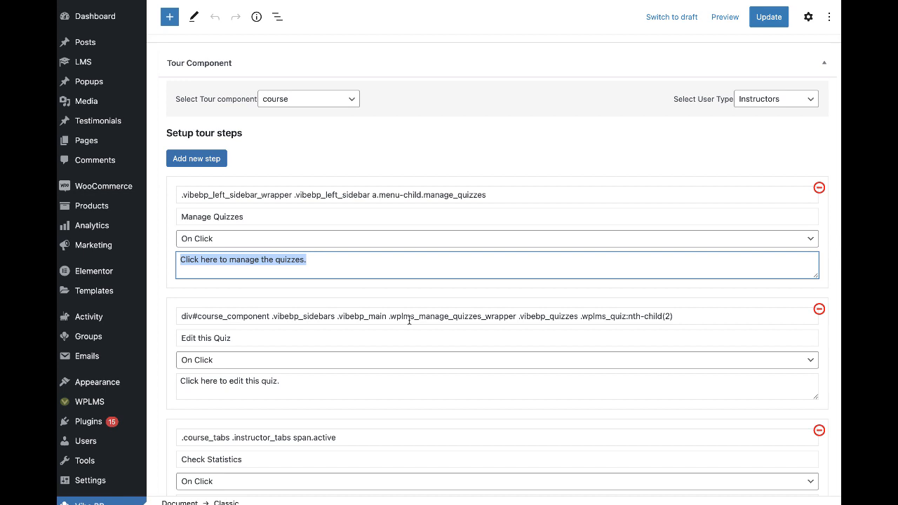
left_click(241, 245)
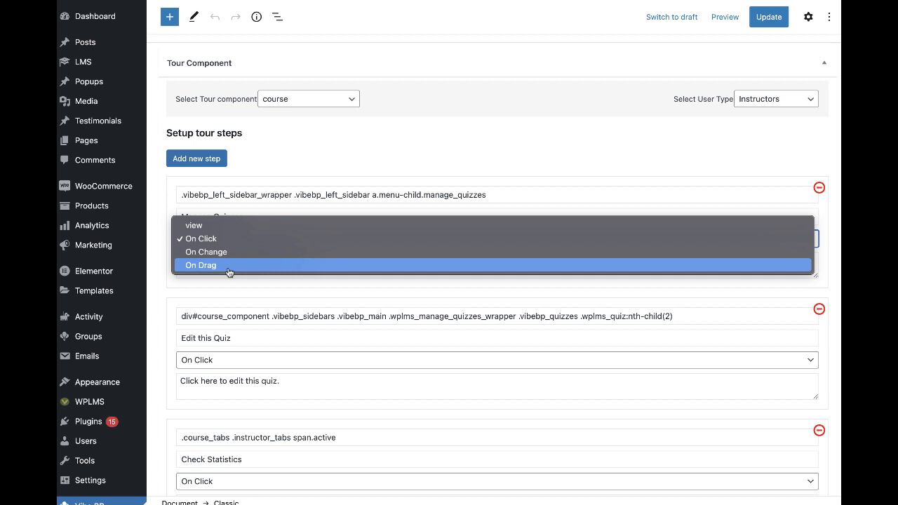
left_click(228, 296)
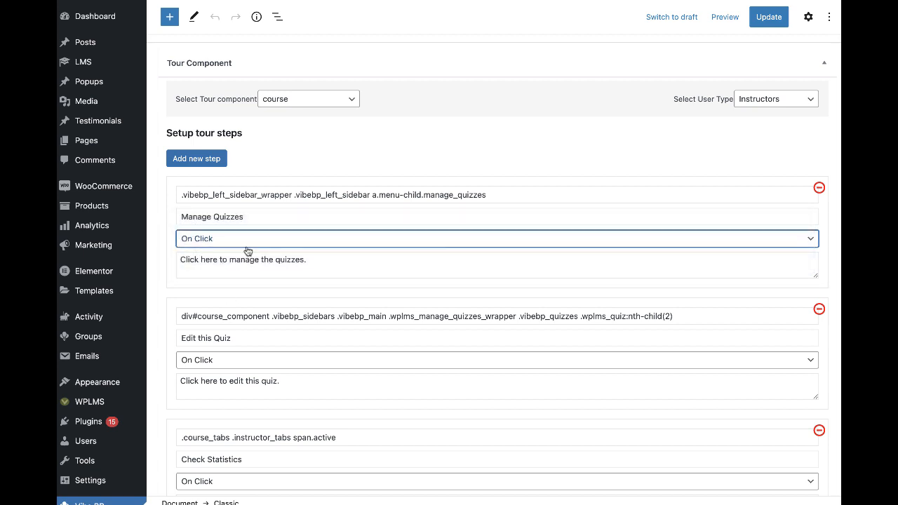
scroll(224, 246, "down", 5)
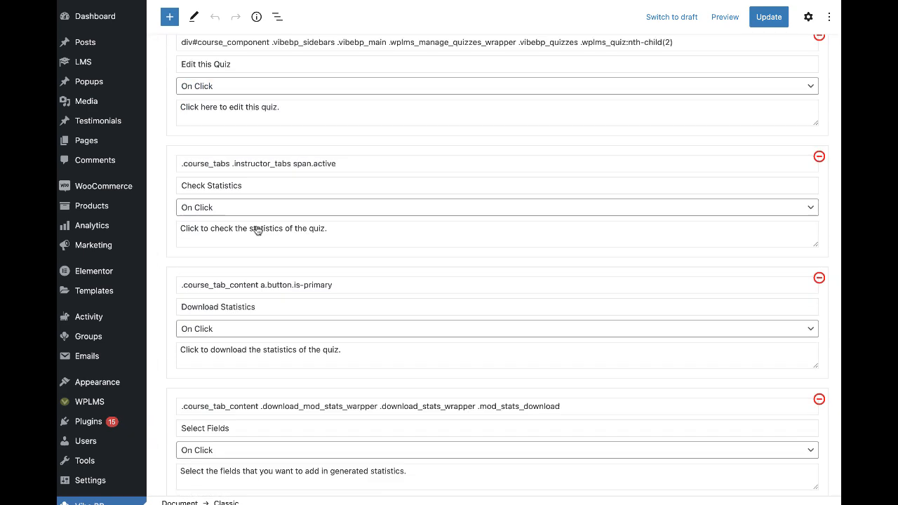
scroll(257, 231, "down", 6)
scroll(258, 231, "up", 12)
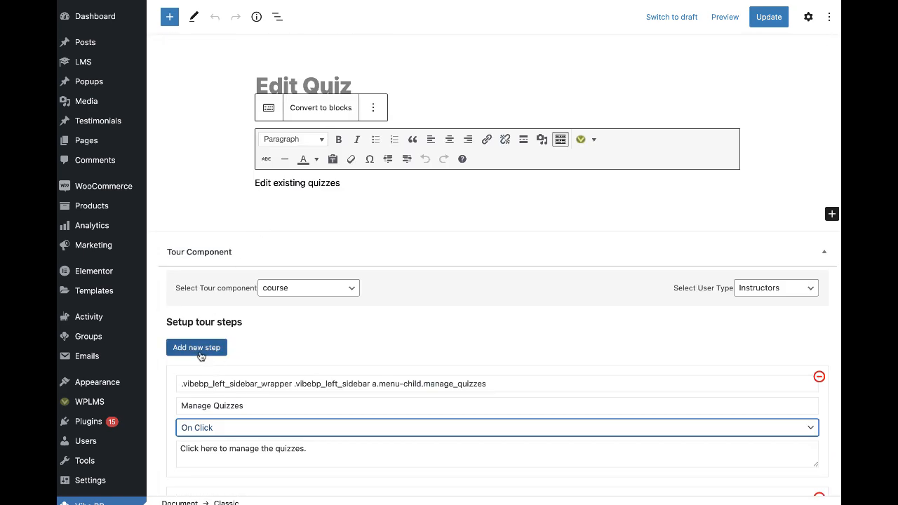
Add a new blank tour step and inspect its selector, title, description and trigger options, keeping View.
left_click(200, 349)
scroll(361, 327, "down", 10)
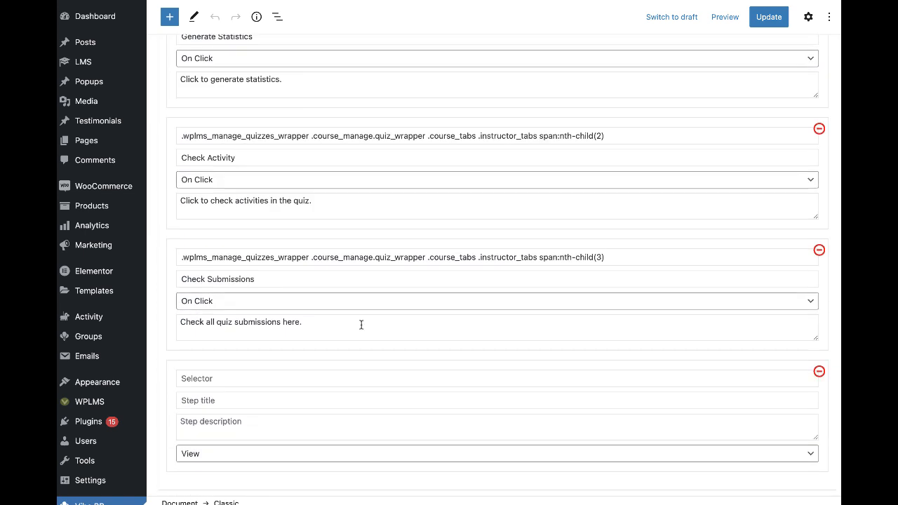
left_click(199, 382)
left_click(217, 400)
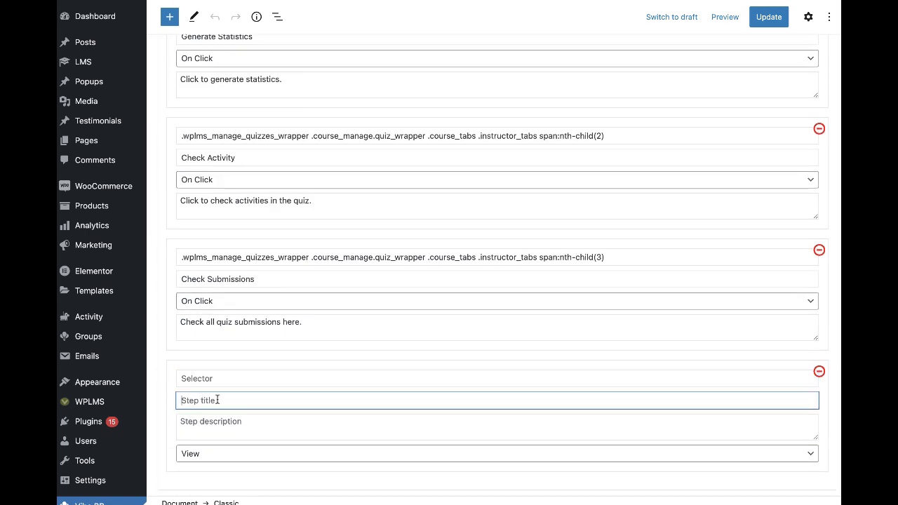
left_click(218, 422)
left_click(208, 460)
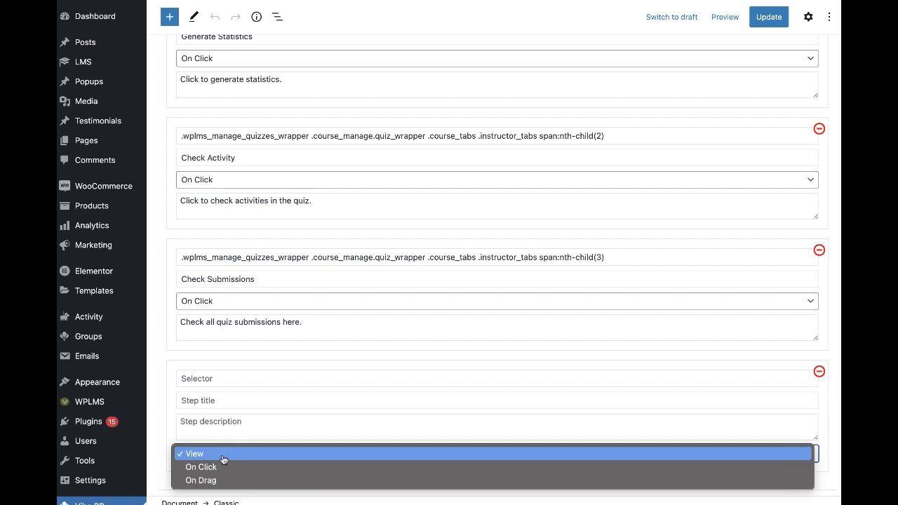
left_click(152, 452)
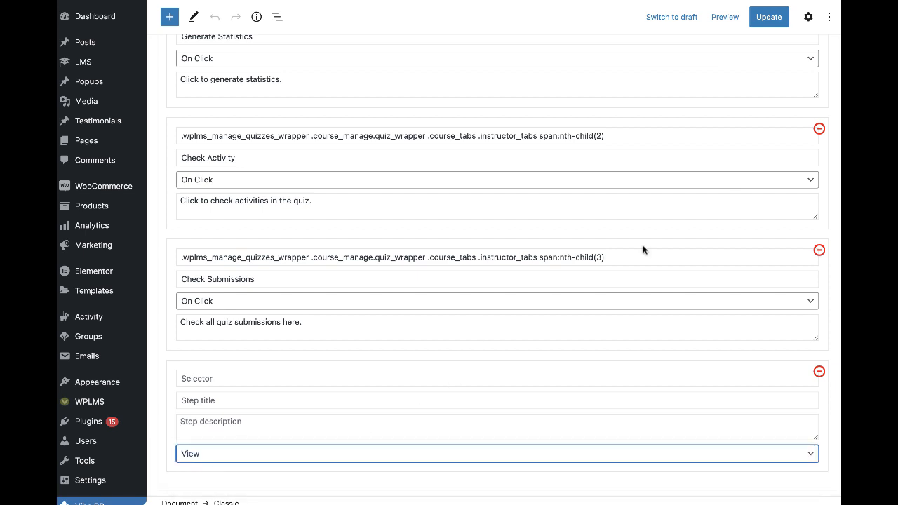
Return to the list of all Vibe BP tours and start creating a new tour.
scroll(694, 225, "up", 15)
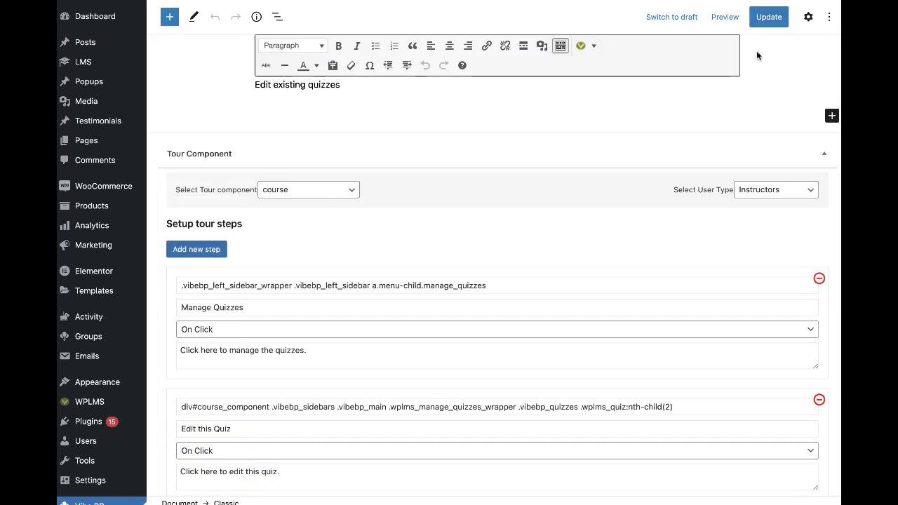
scroll(757, 63, "up", 3)
scroll(211, 203, "down", 2)
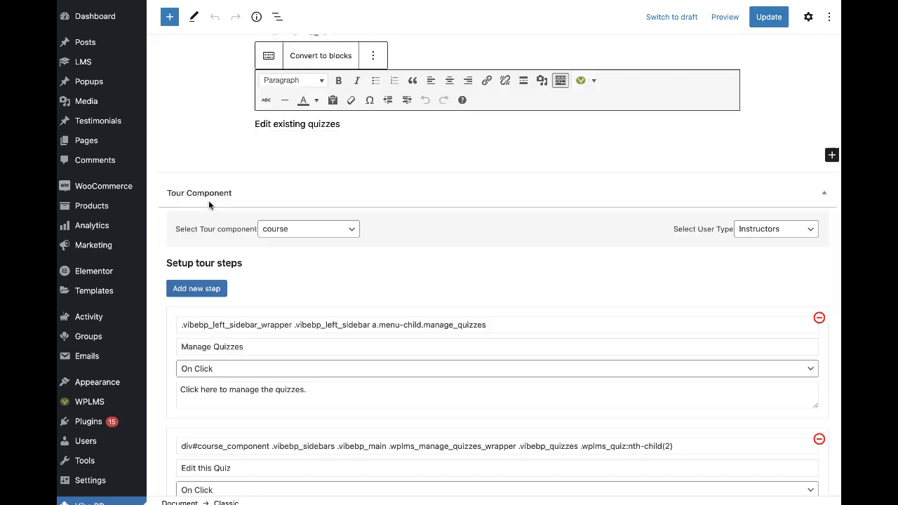
scroll(209, 199, "down", 5)
scroll(105, 421, "down", 3)
left_click(85, 405)
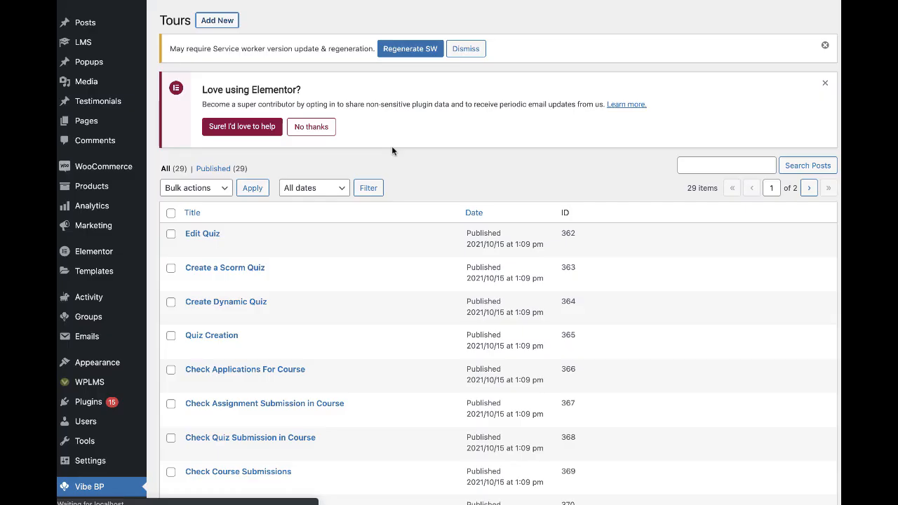
left_click(216, 21)
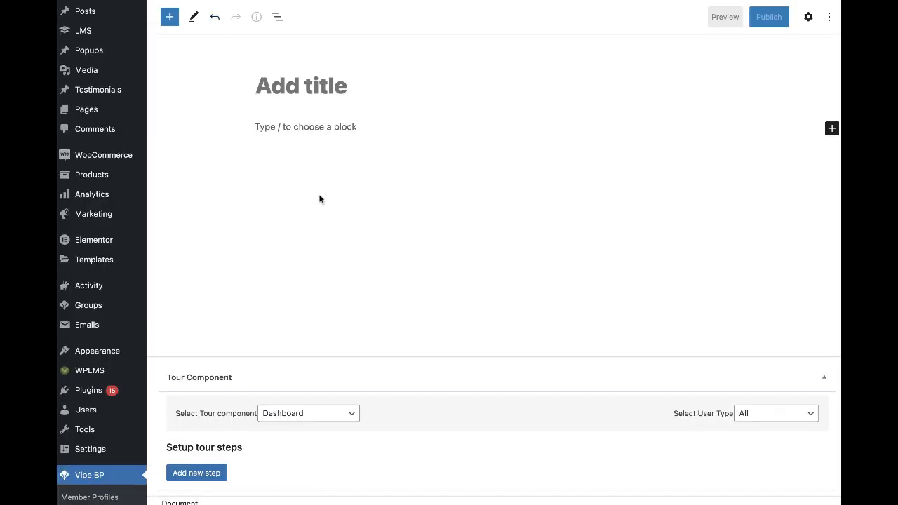
Inspect the new tour's title and description fields and its component and user type options, keeping Dashboard and All.
left_click(294, 127)
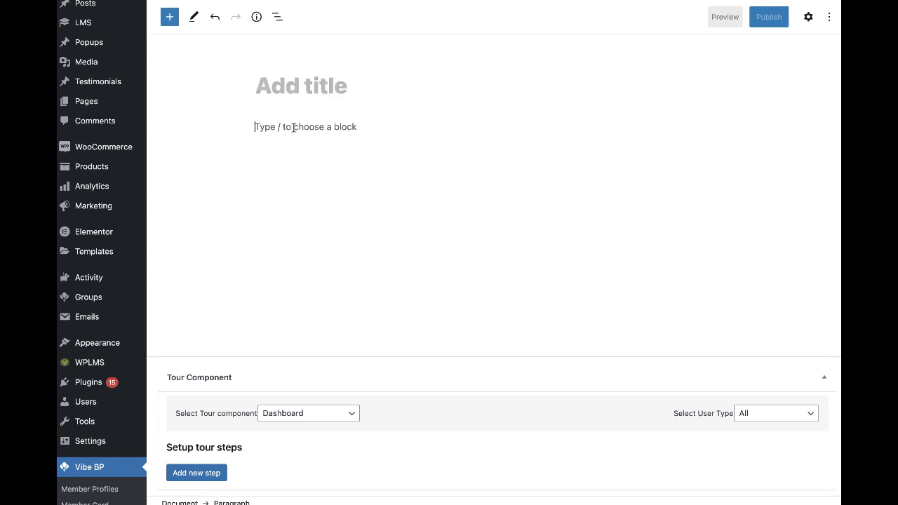
left_click(277, 82)
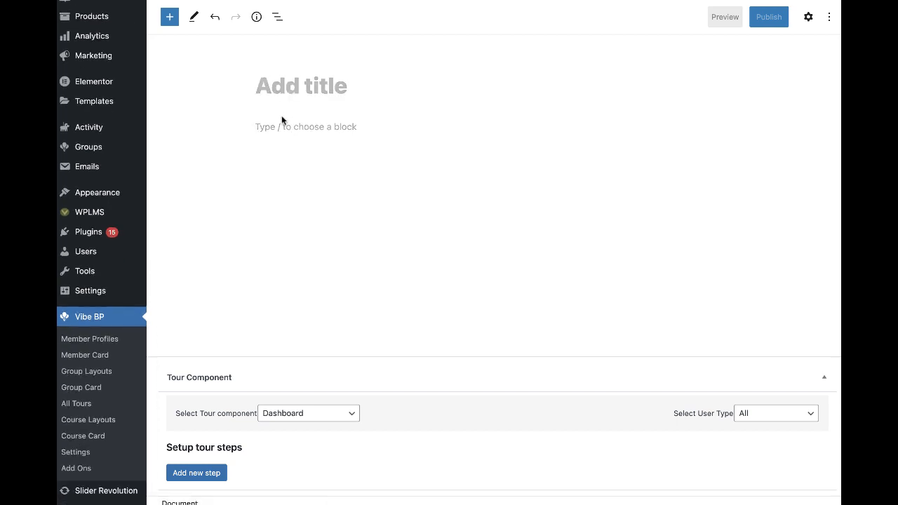
left_click(337, 414)
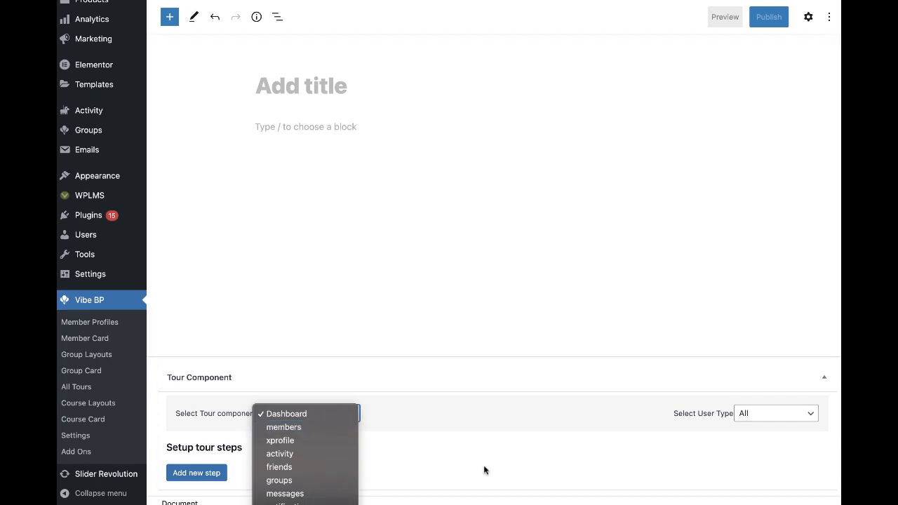
left_click(752, 414)
left_click(754, 416)
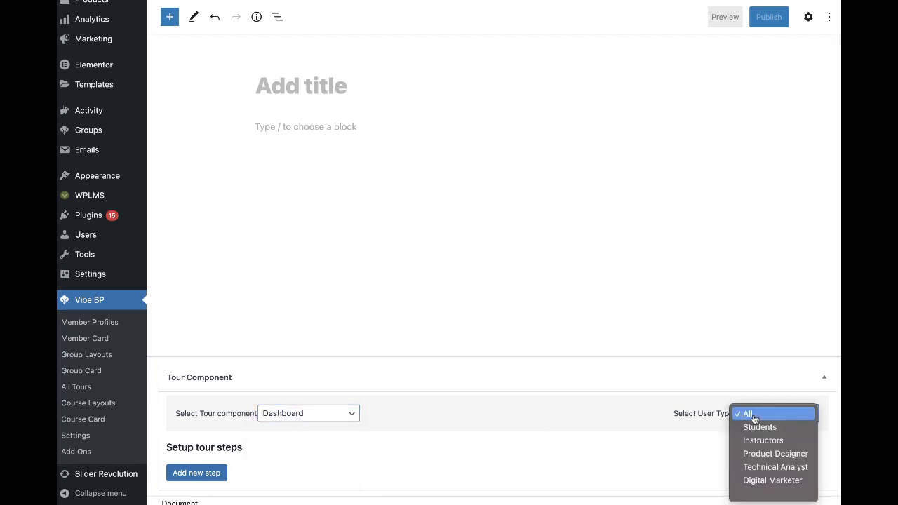
left_click(589, 461)
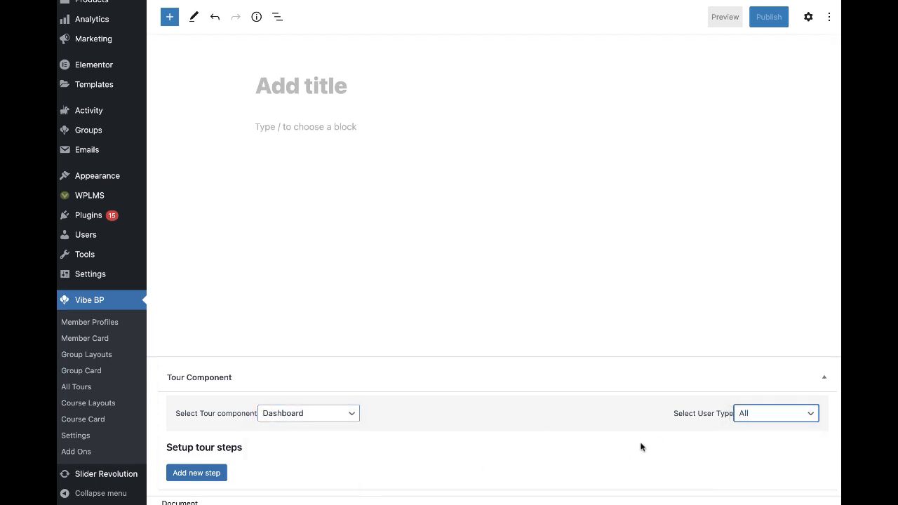